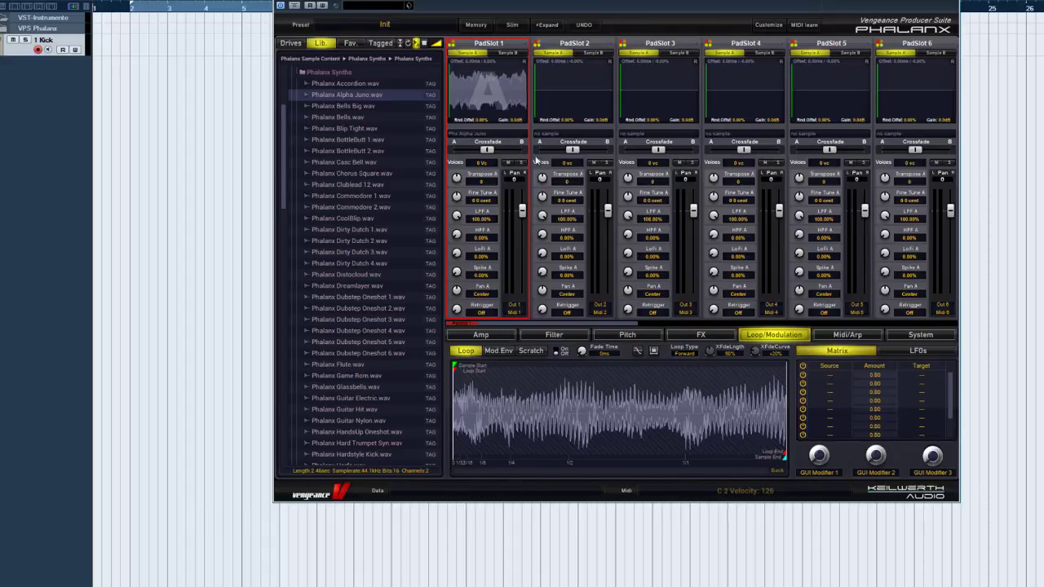
Check PadSlot 1's empty Sample B layer, then return to the Alpha Juno waveform in Sample A.
left_click(507, 53)
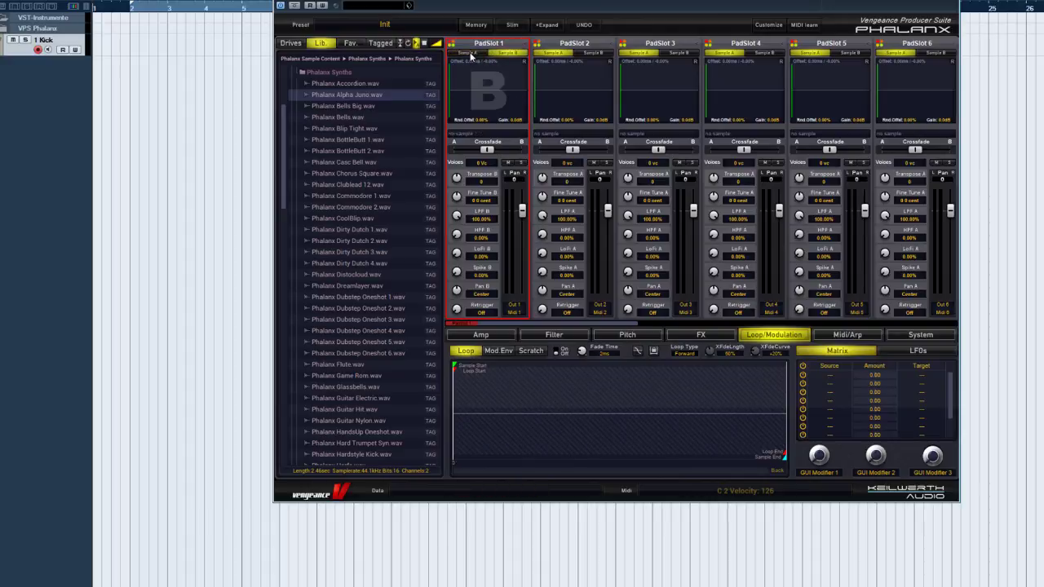
left_click(471, 53)
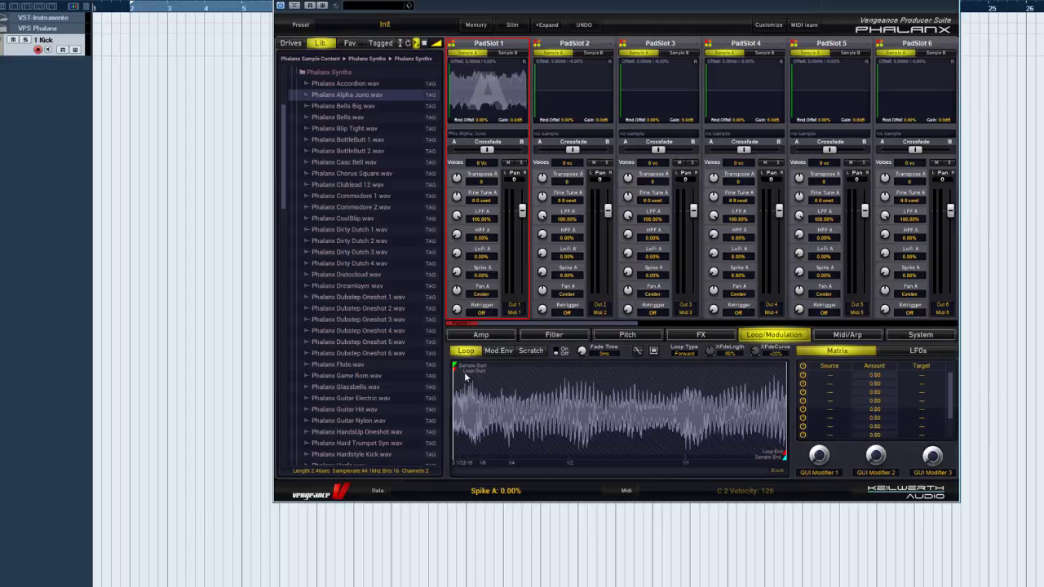
Place the loop start just before the quarter mark and pull the loop end in from the sample's end.
left_click_drag(455, 368, 452, 368)
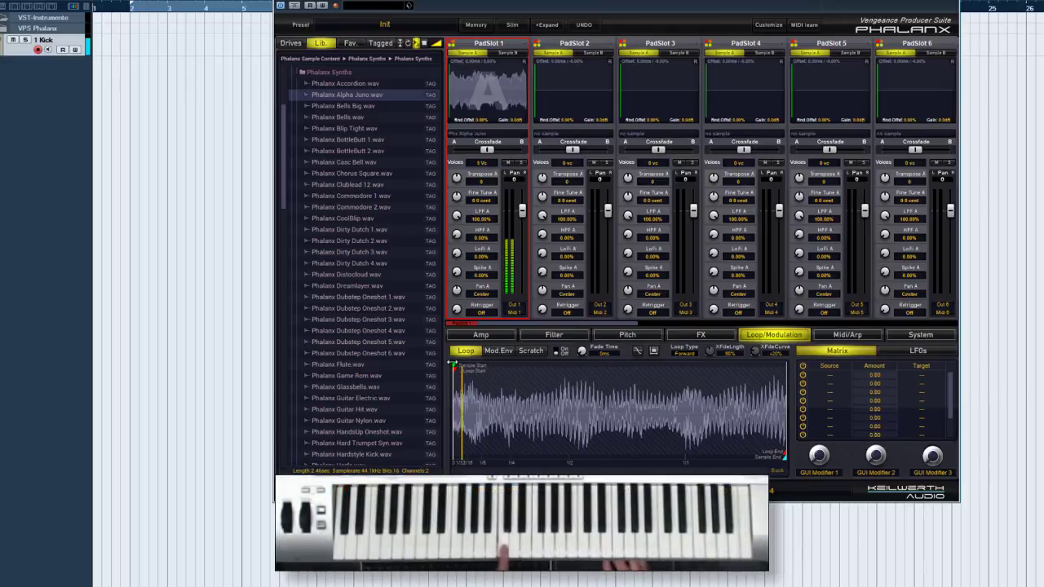
mouse_move(454, 368)
left_mouse_down()
mouse_move(768, 369)
mouse_move(277, 361)
left_mouse_up()
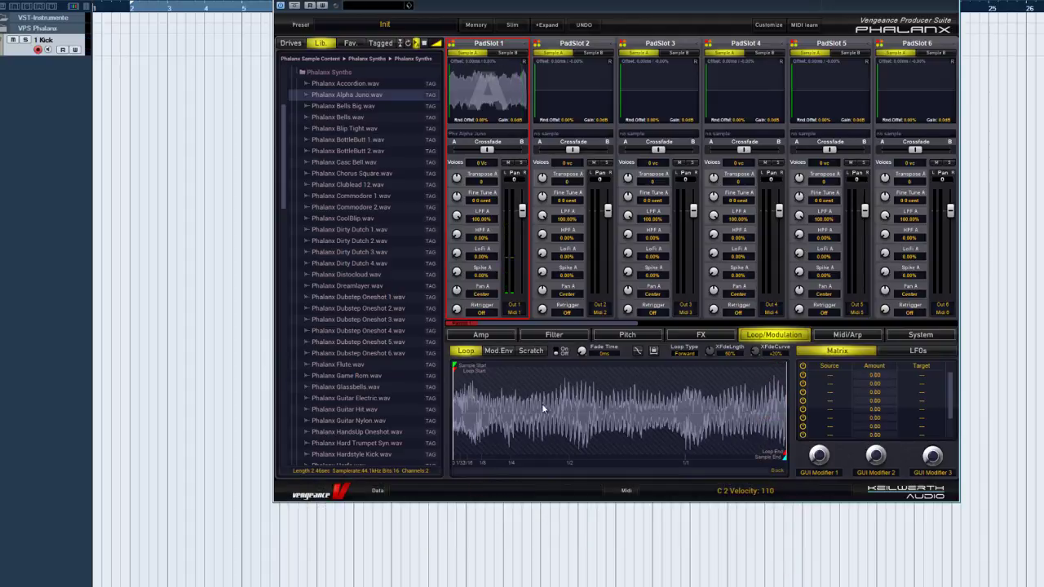
mouse_move(782, 455)
left_mouse_down()
mouse_move(468, 442)
mouse_move(624, 439)
mouse_move(727, 400)
mouse_move(785, 429)
left_mouse_up()
left_click_drag(455, 412, 496, 412)
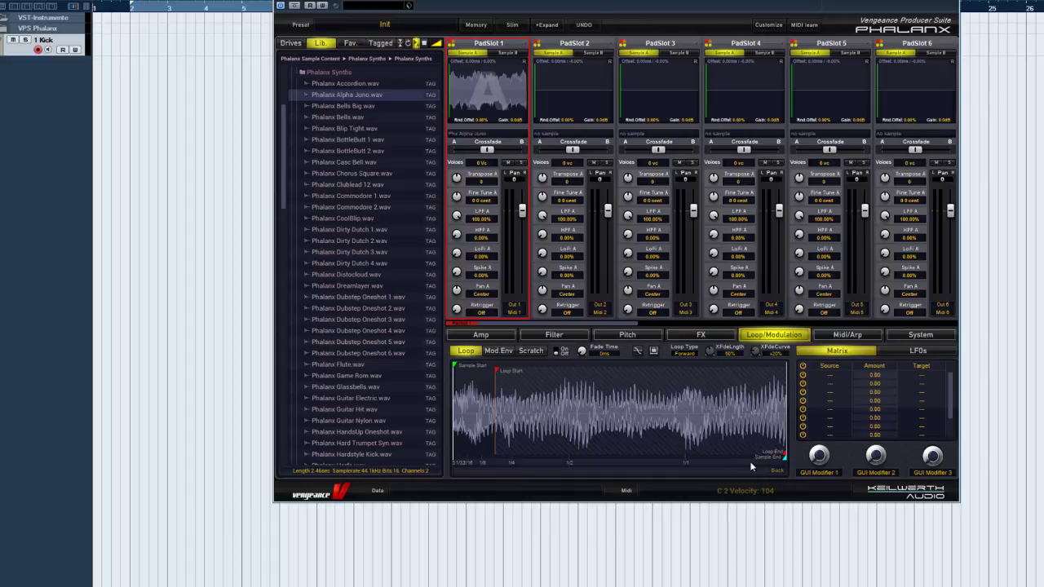
left_click_drag(747, 450, 738, 451)
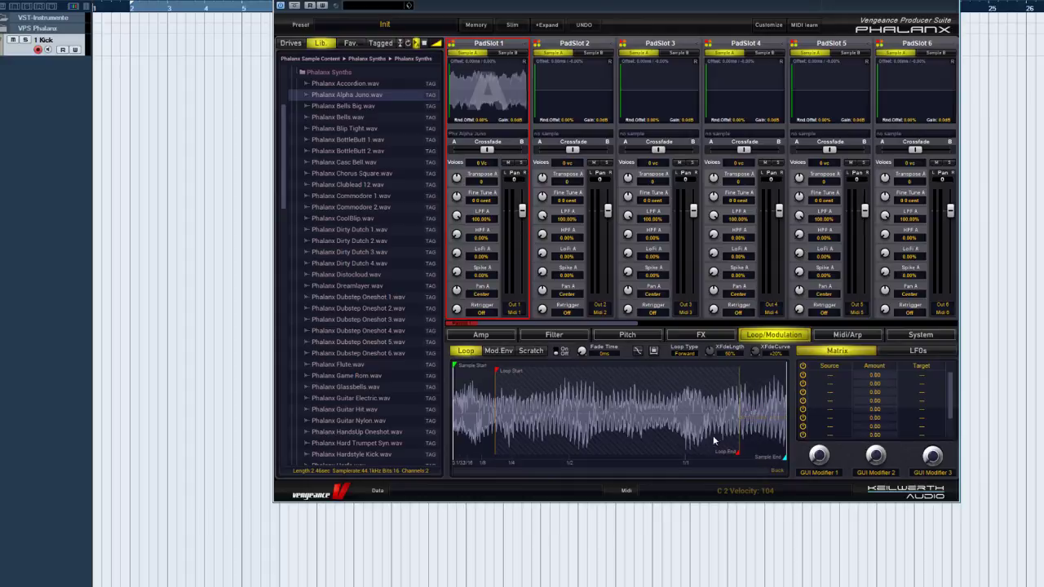
Turn looping on and move the loop start to about 1121.60 ms.
left_click(557, 353)
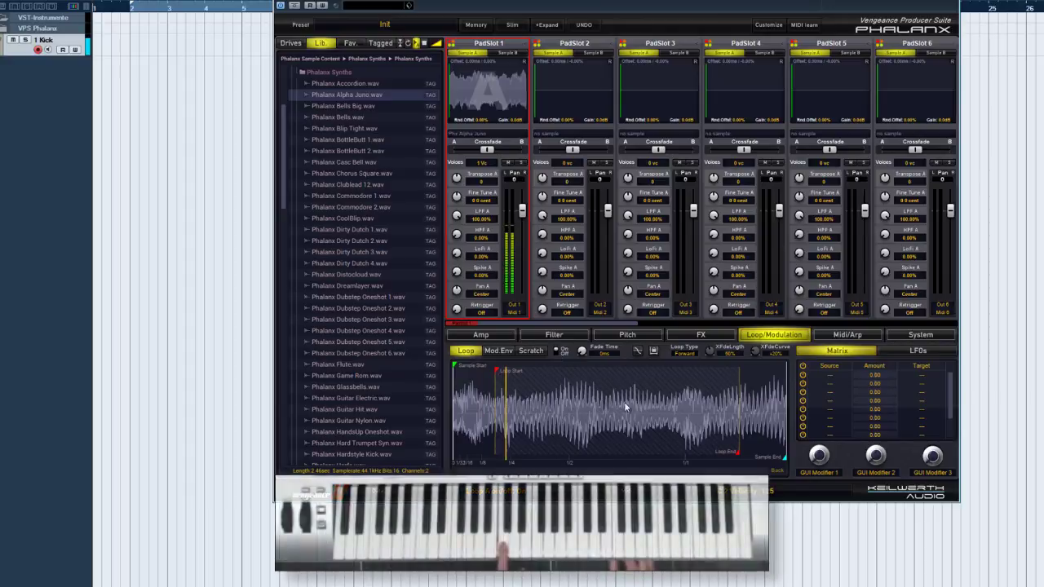
mouse_move(499, 377)
left_mouse_down()
mouse_move(630, 373)
mouse_move(589, 374)
left_mouse_up()
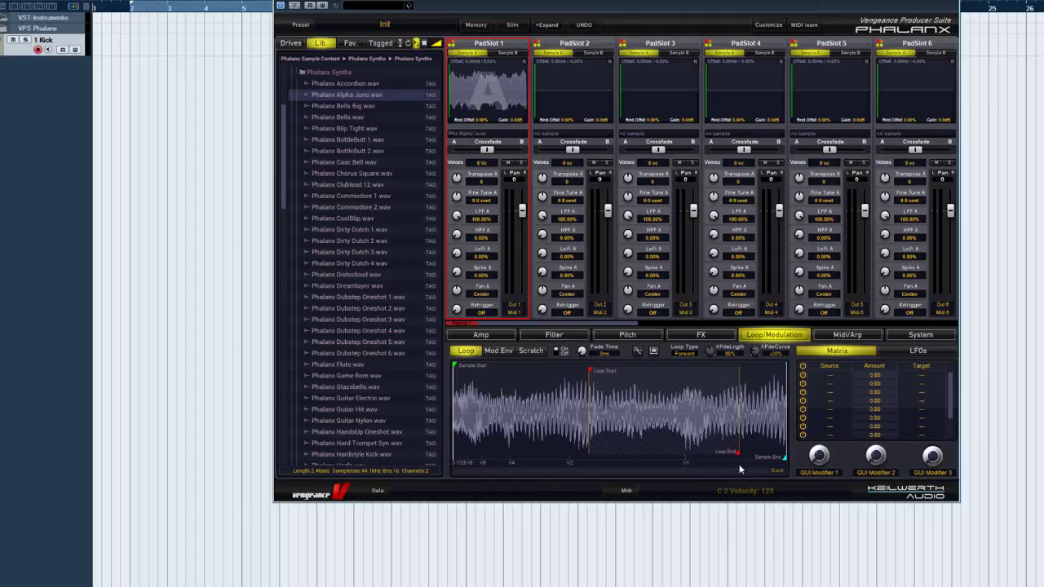
left_click(687, 356)
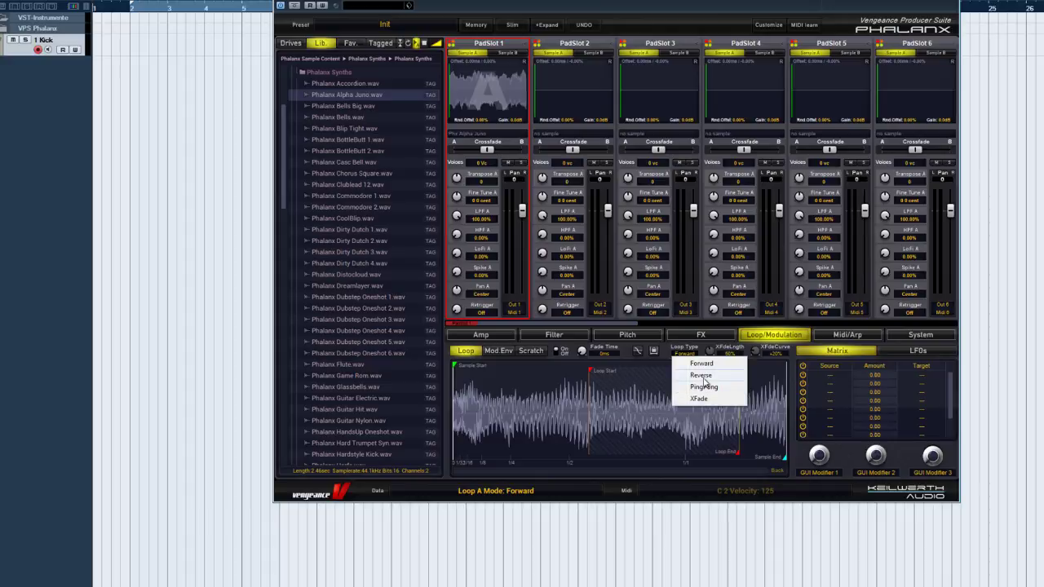
Try Reverse loop playback, then set the loop type to PingPong.
left_click(702, 376)
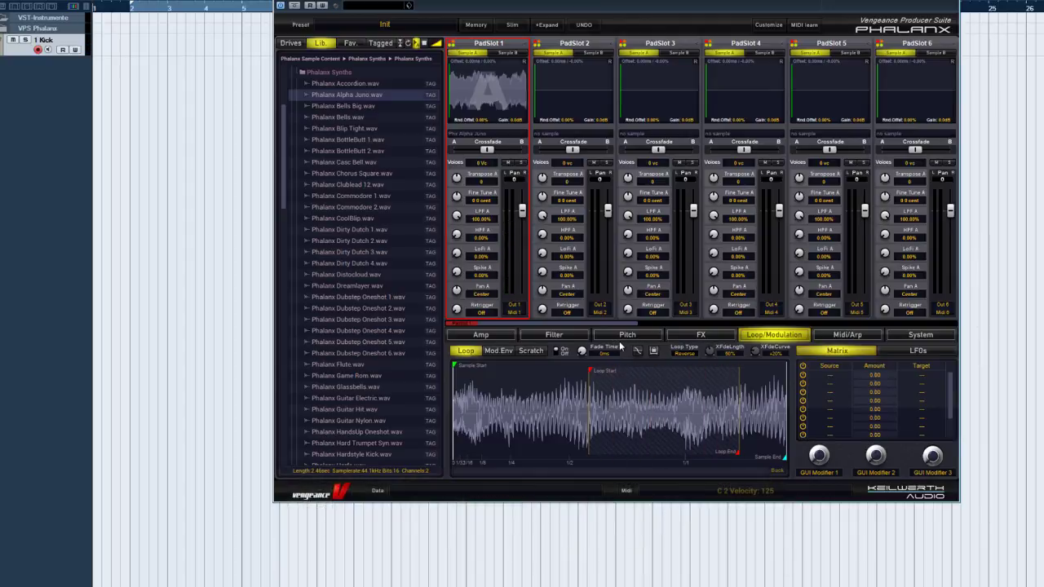
left_click(684, 350)
left_click(700, 390)
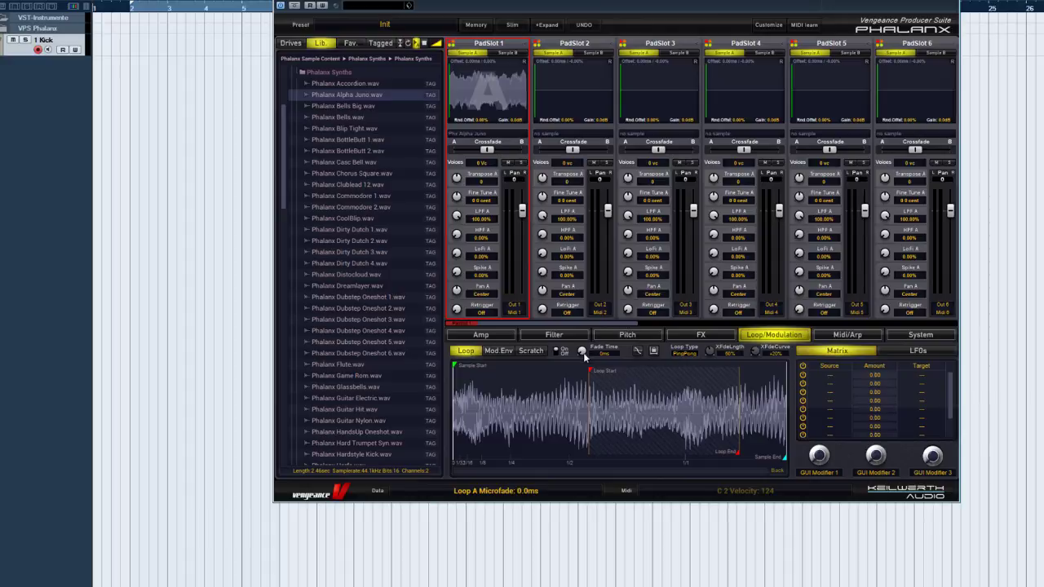
Set the loop back to Forward with a 2 ms fade time and Snap at Zero on.
left_click(682, 355)
left_click(703, 365)
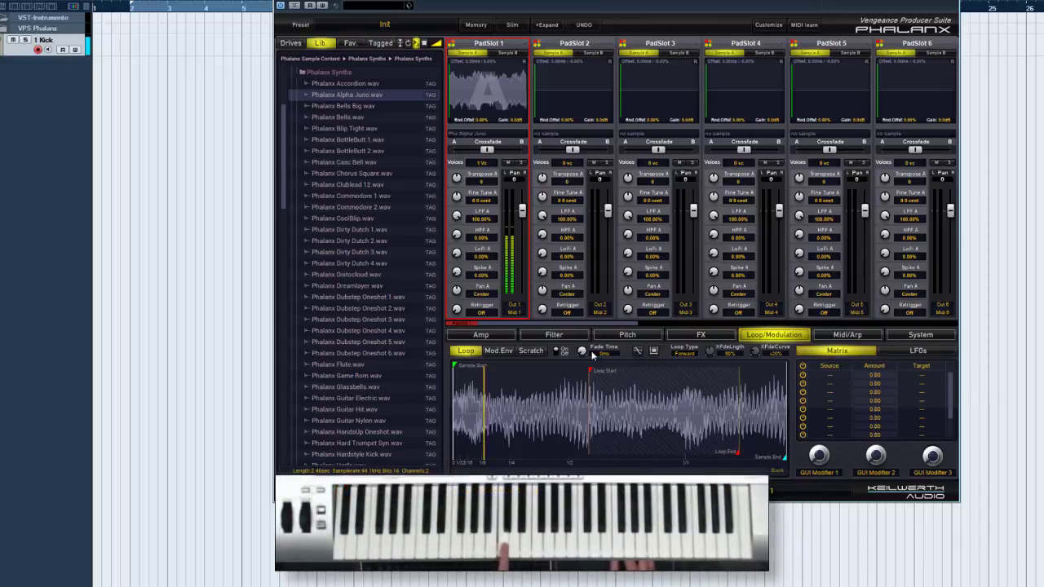
mouse_move(582, 355)
left_mouse_down()
mouse_move(583, 305)
mouse_move(582, 340)
mouse_move(639, 371)
left_mouse_up()
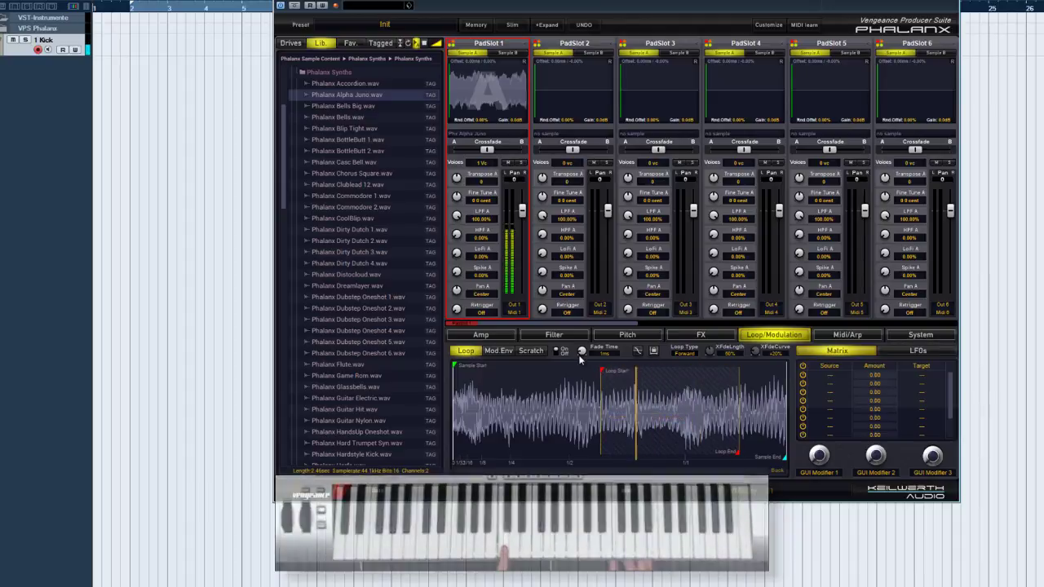
scroll(583, 347, "down", 1)
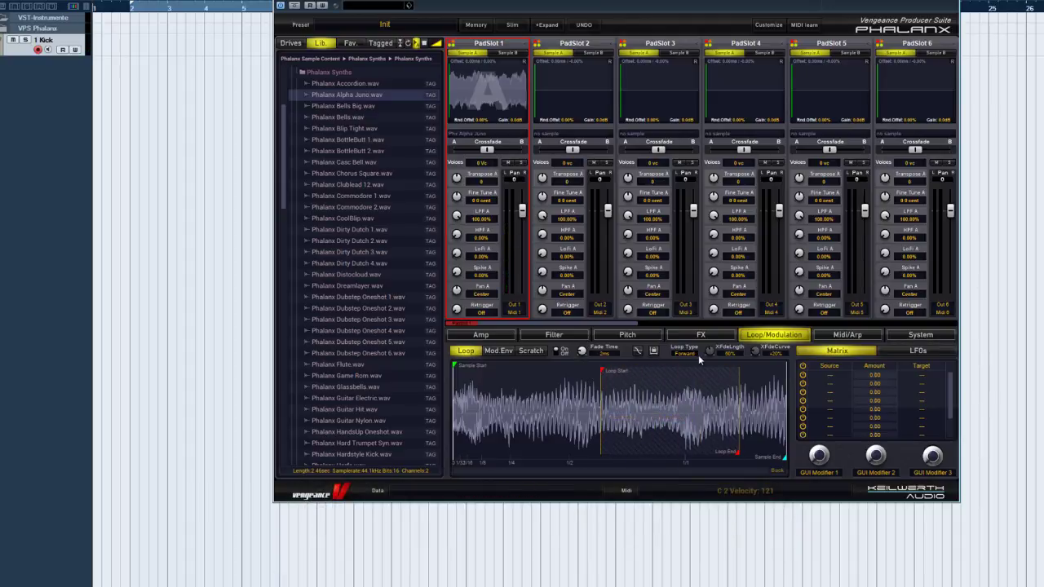
left_click(637, 352)
Zoom in and nudge the loop start to about 1101 ms, snapped onto a zero crossing.
scroll(607, 398, "up", 6)
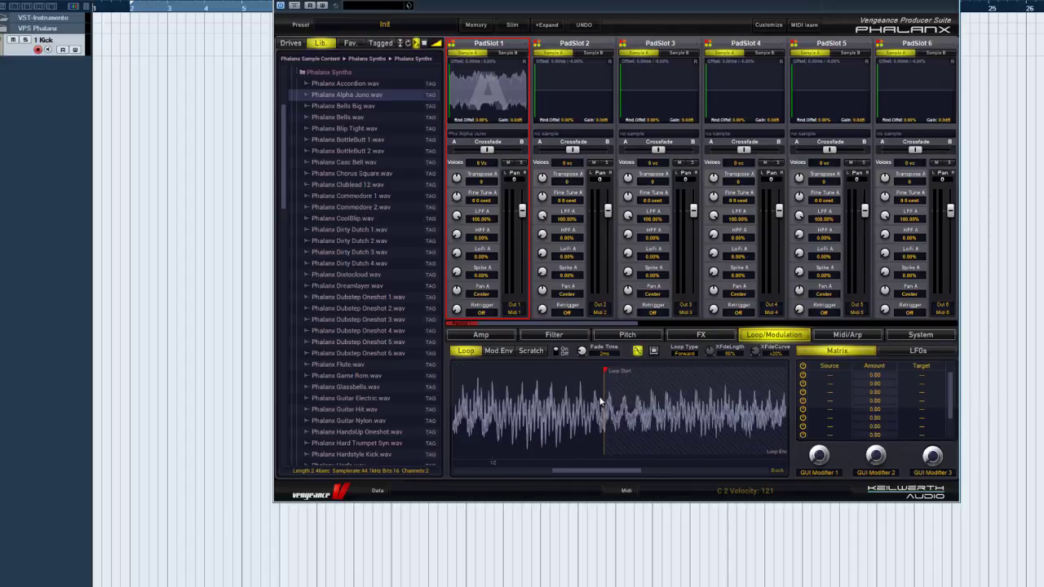
scroll(607, 395, "up", 1)
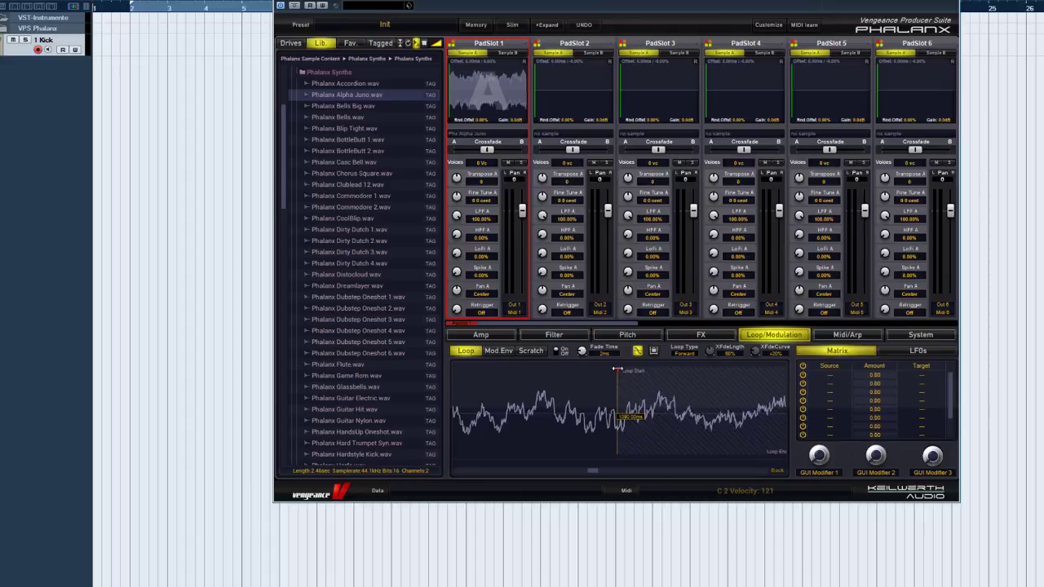
mouse_move(617, 369)
left_mouse_down()
mouse_move(659, 371)
mouse_move(668, 402)
left_mouse_up()
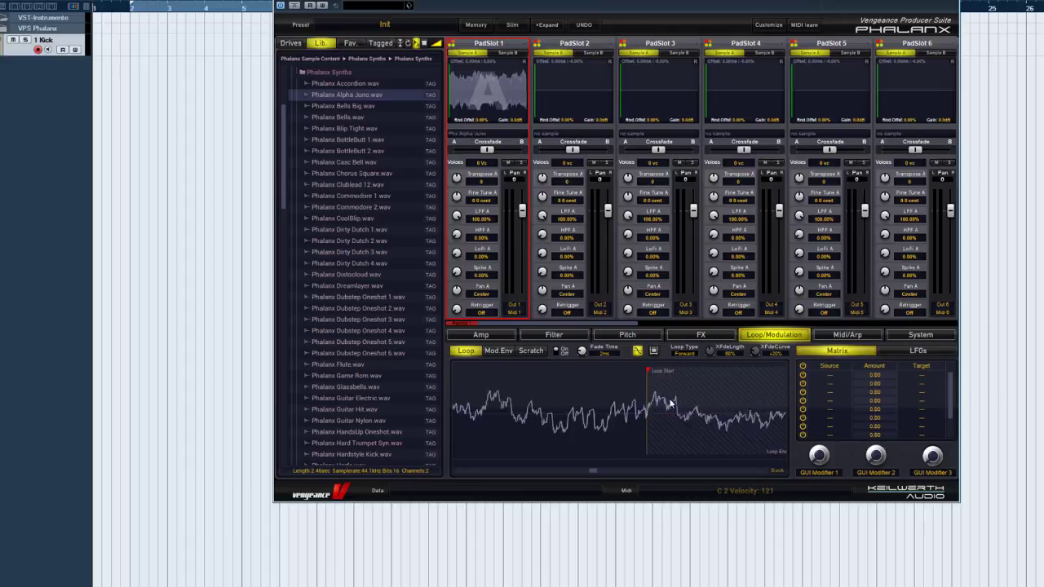
mouse_move(638, 370)
mouse_move(638, 370)
left_mouse_down()
mouse_move(672, 369)
mouse_move(545, 368)
mouse_move(656, 369)
left_mouse_up()
left_click(637, 351)
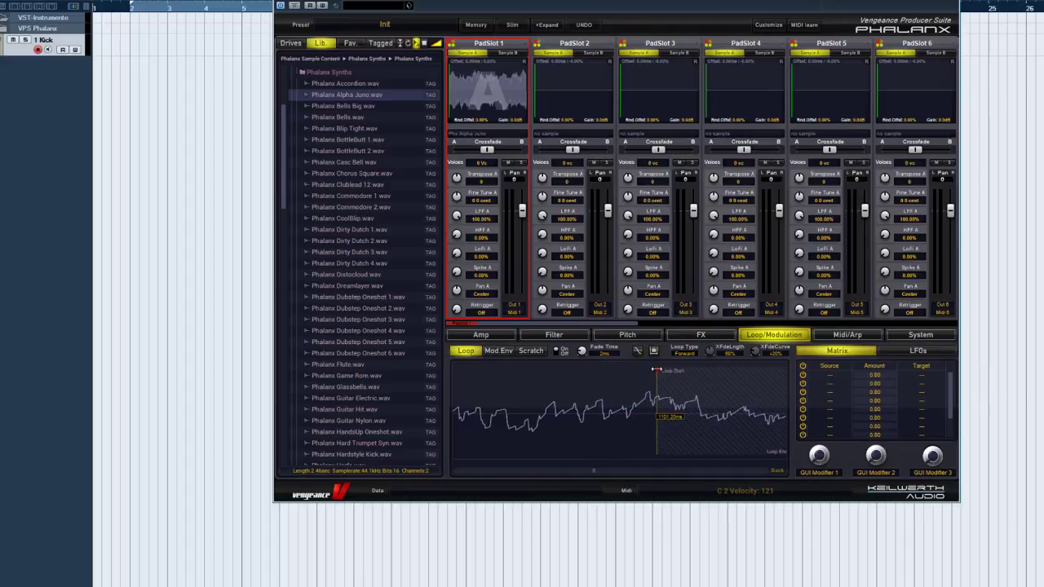
left_click(637, 351)
scroll(649, 410, "up", 5)
scroll(651, 406, "down", 5)
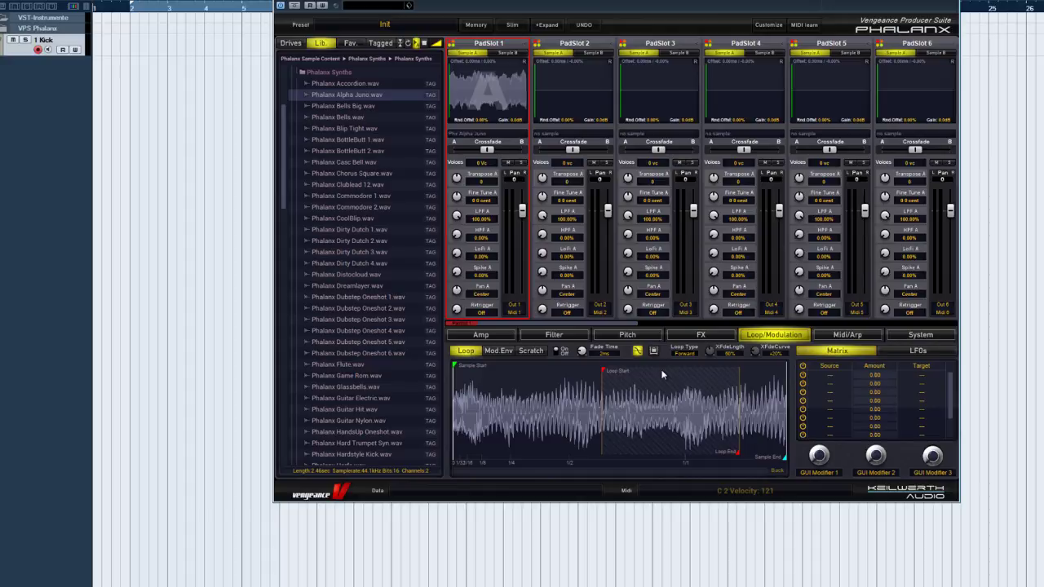
Try XFade looping, move the loop later, shorten the crossfade to about 47%, then return to Forward.
left_click(684, 353)
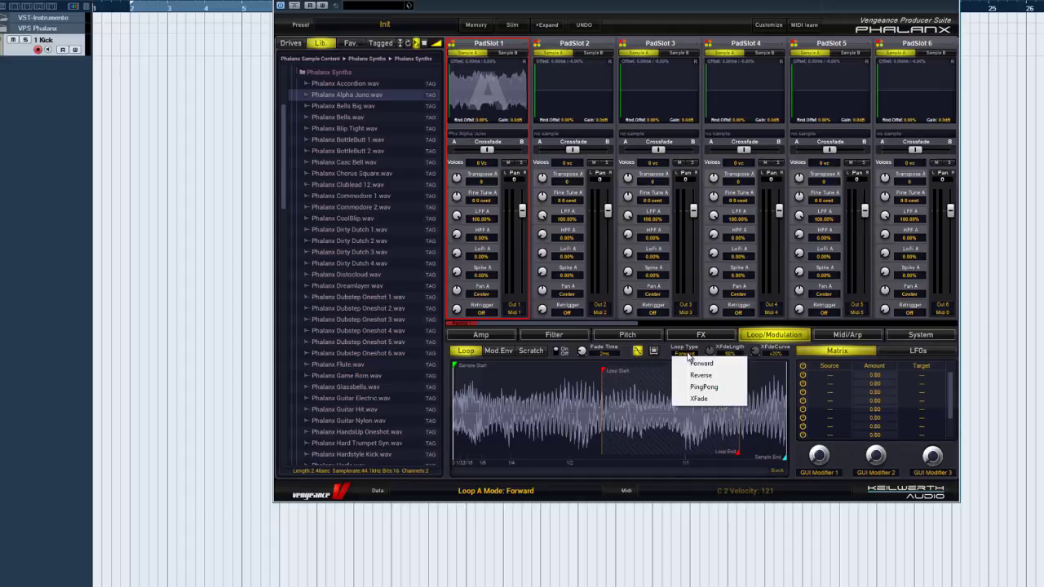
left_click(699, 399)
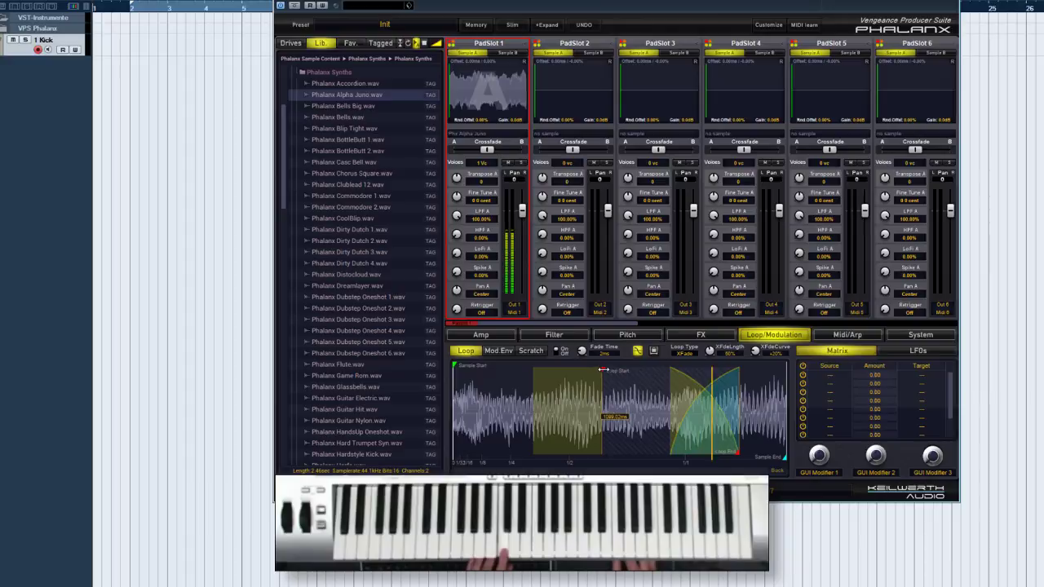
mouse_move(601, 371)
left_mouse_down()
mouse_move(646, 371)
mouse_move(551, 371)
mouse_move(599, 371)
left_mouse_up()
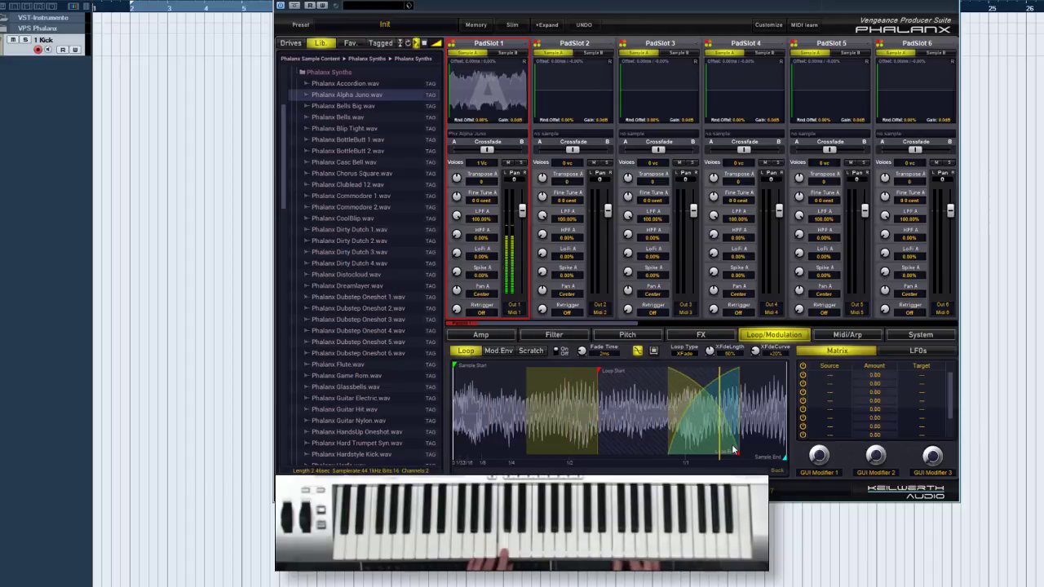
left_click_drag(738, 451, 757, 451)
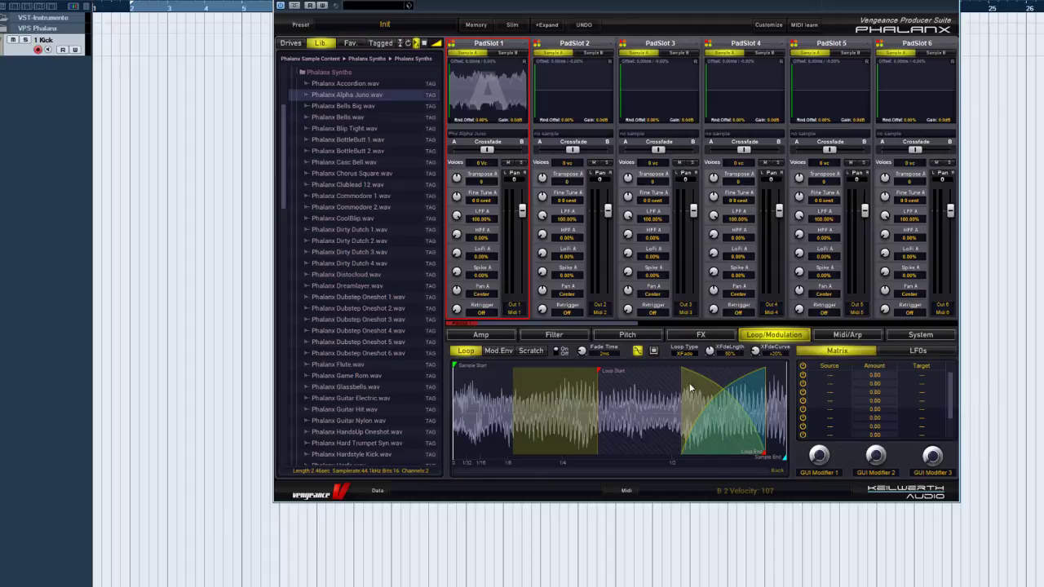
left_click_drag(708, 356, 758, 356)
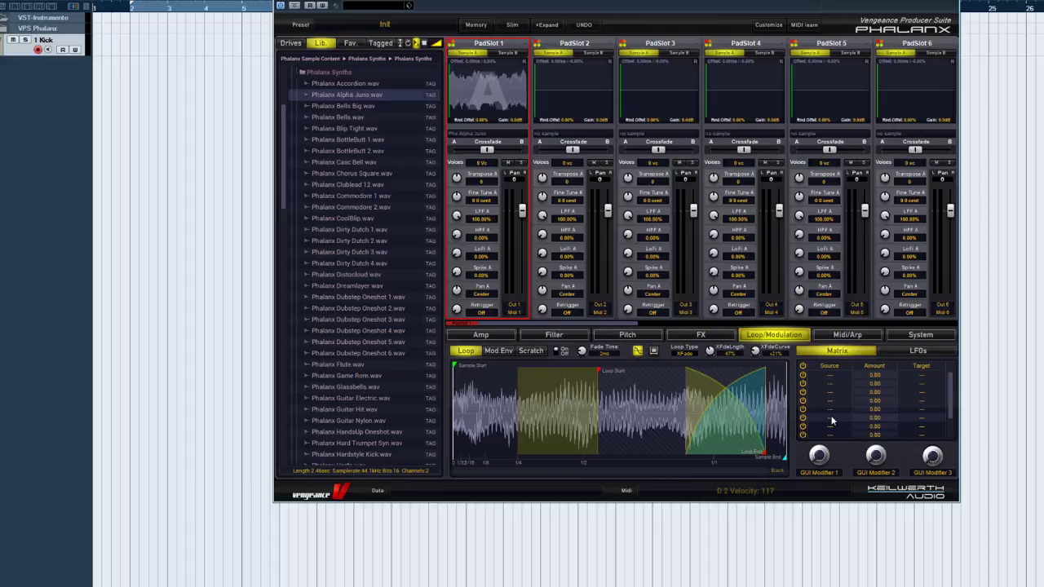
left_click(685, 353)
left_click(702, 363)
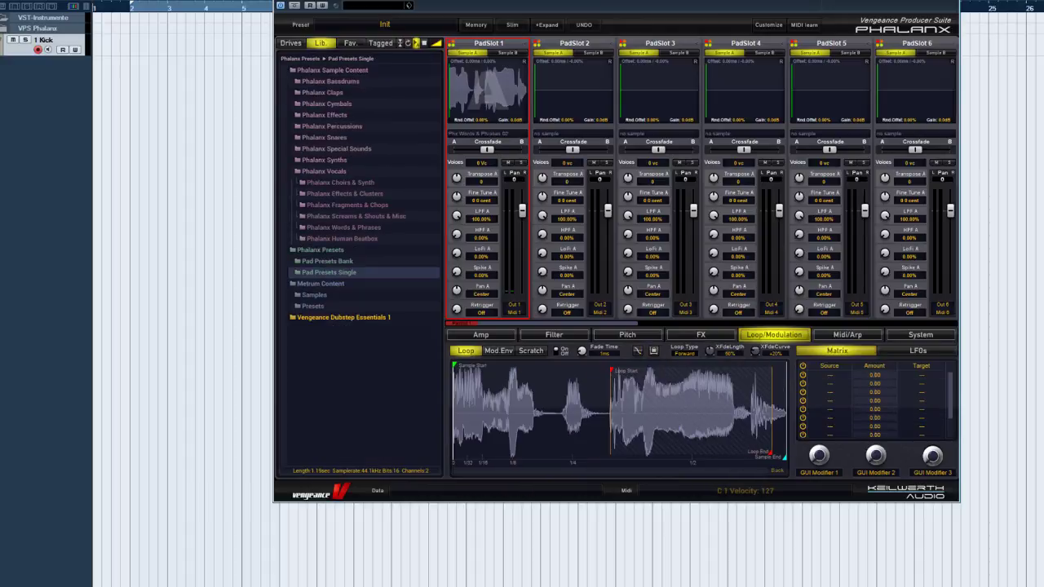
Link and lock the loop start and end, and pull the loop end earlier to shorten it.
left_click(653, 349)
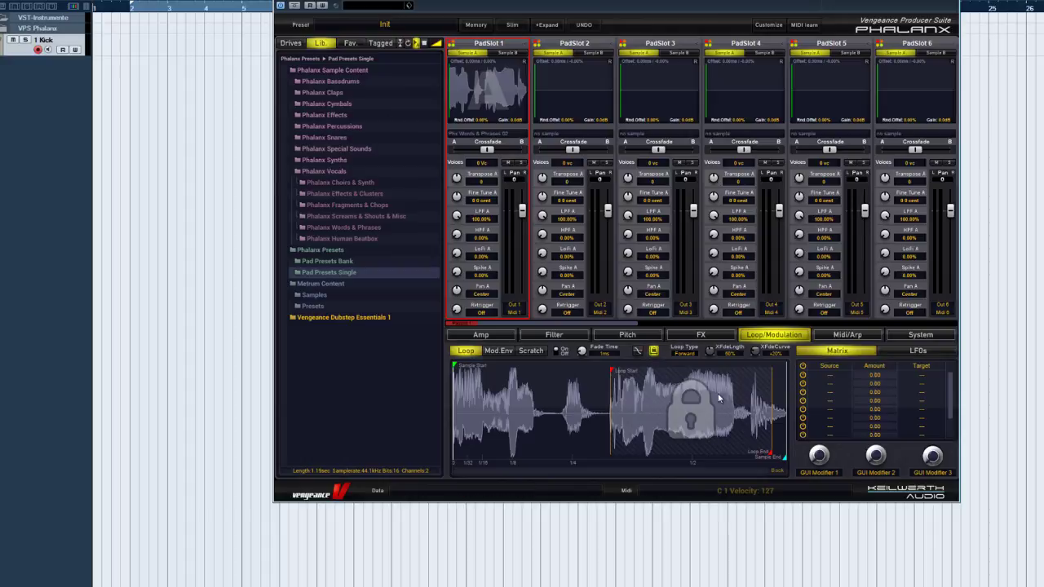
mouse_move(767, 451)
left_click_drag(767, 451, 650, 439)
Adjust the loop length and slide the locked loop further right, then zoom in on it.
mouse_move(629, 393)
left_mouse_down()
mouse_move(718, 393)
mouse_move(626, 392)
left_mouse_up()
mouse_move(648, 448)
left_mouse_down()
mouse_move(766, 449)
mouse_move(649, 438)
mouse_move(661, 449)
mouse_move(614, 447)
left_mouse_up()
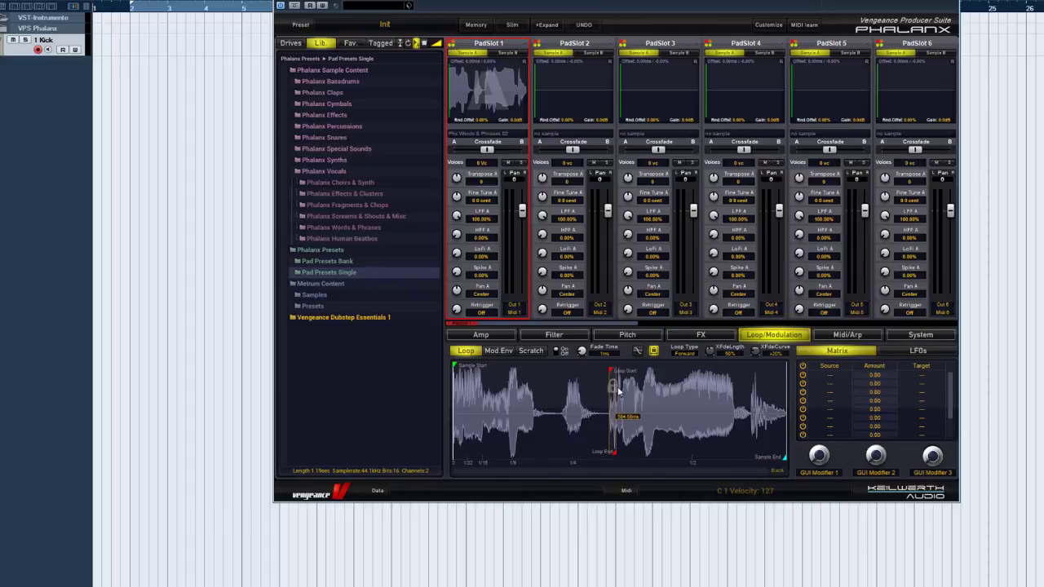
left_click_drag(617, 450, 613, 451)
mouse_move(618, 388)
left_mouse_down()
mouse_move(731, 379)
mouse_move(483, 379)
mouse_move(665, 367)
left_mouse_up()
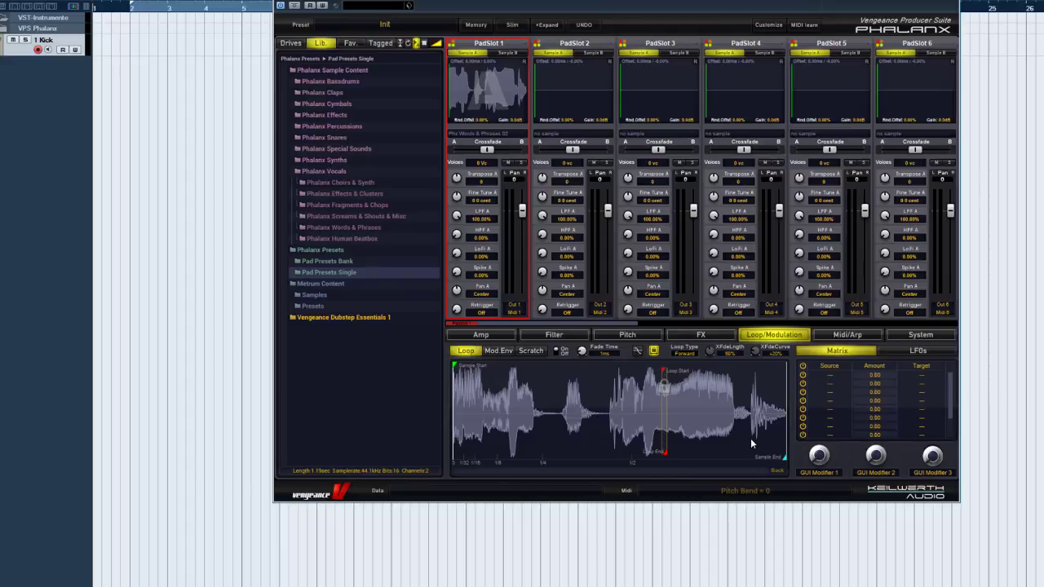
mouse_move(559, 462)
left_mouse_down()
mouse_move(730, 469)
mouse_move(582, 424)
mouse_move(628, 470)
mouse_move(657, 462)
left_mouse_up()
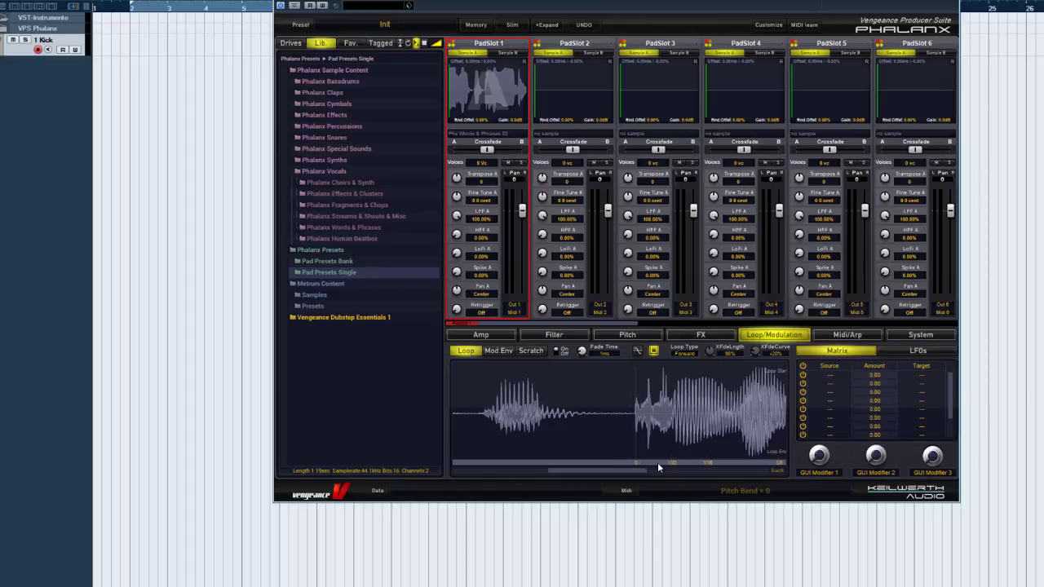
Move the locked loop's start earlier, just before the vocal burst, to lengthen the loop.
scroll(692, 394, "down", 2)
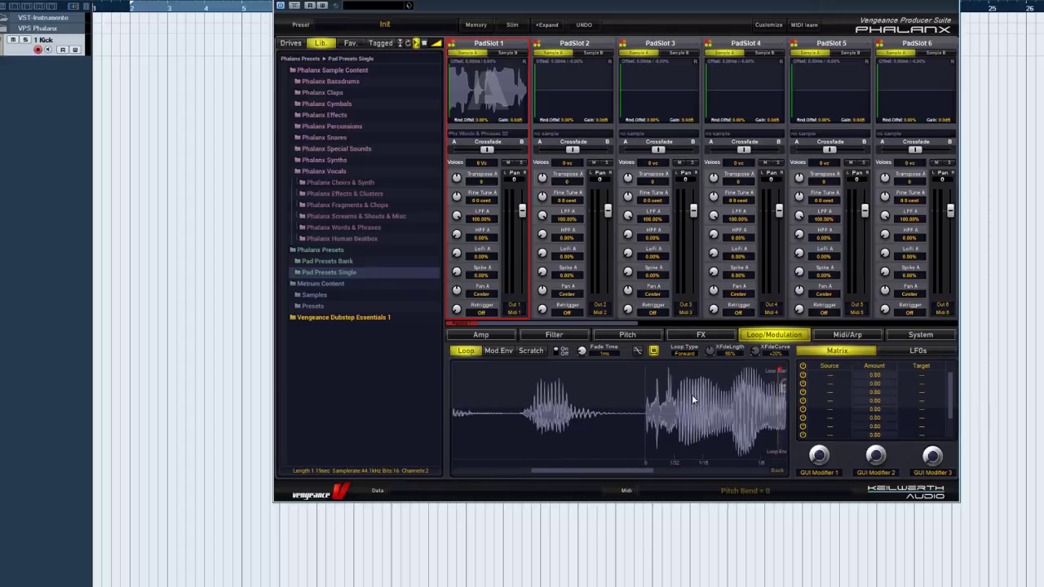
mouse_move(755, 371)
left_mouse_down()
mouse_move(657, 365)
mouse_move(671, 378)
left_mouse_up()
scroll(654, 371, "up", 5)
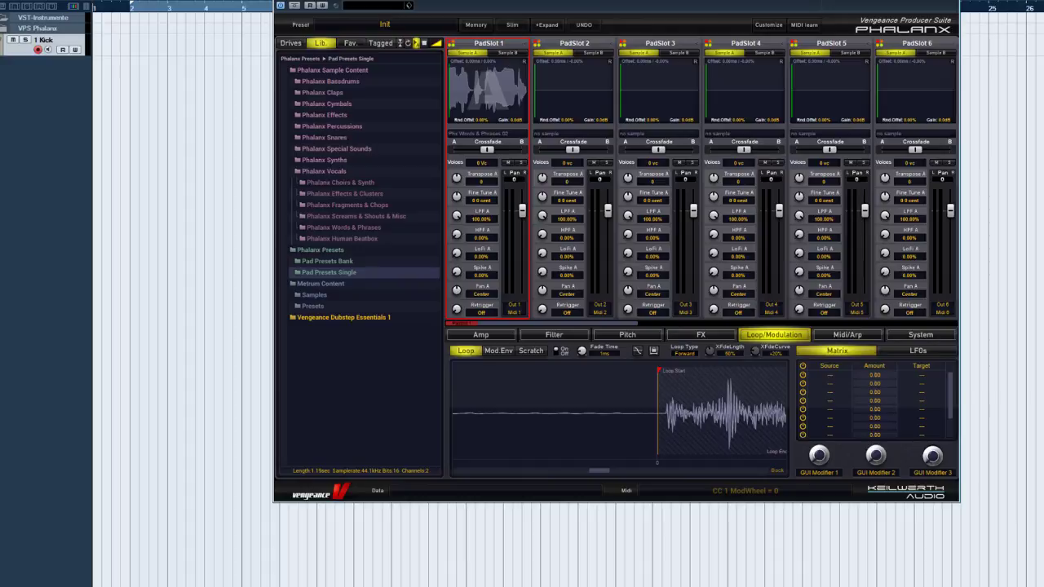
Switch PadSlot 1 to Scratch mode, place the start point, set Min 18% and Max 17%, then view Midi/Arp.
left_click(530, 350)
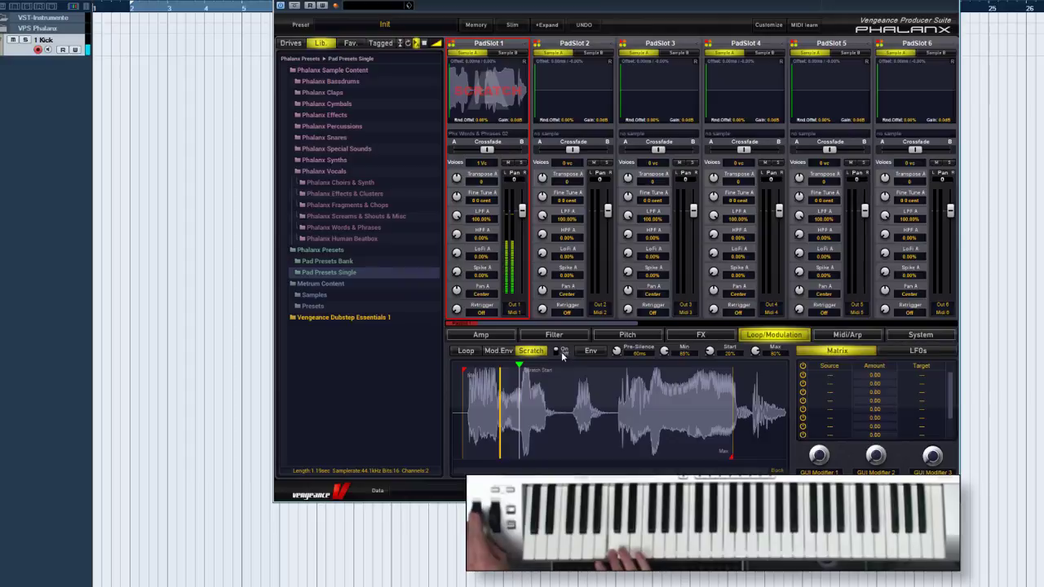
left_click_drag(518, 366, 495, 365)
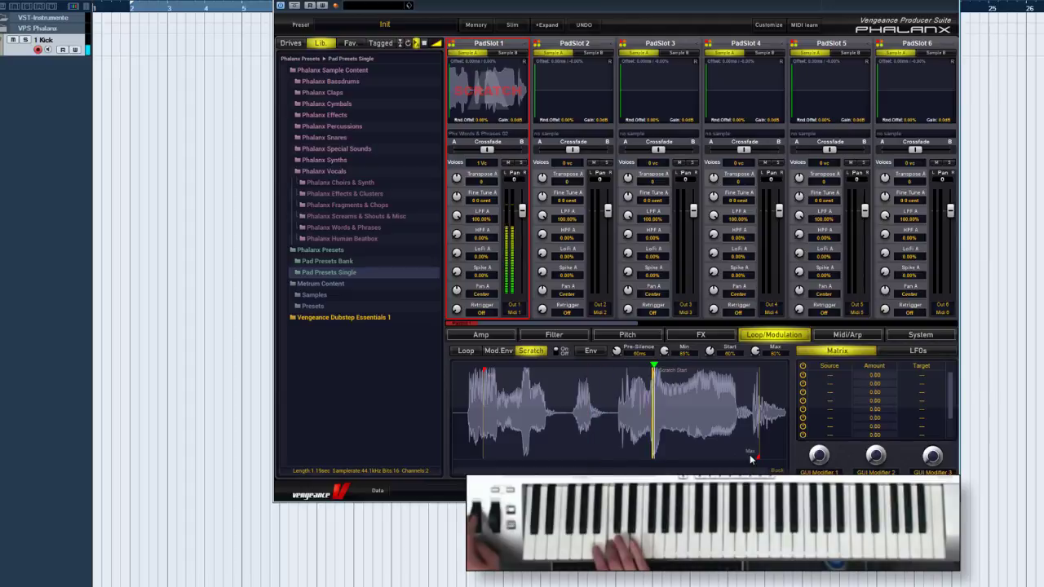
mouse_move(757, 457)
left_click_drag(757, 456, 703, 456)
left_click_drag(485, 369, 618, 368)
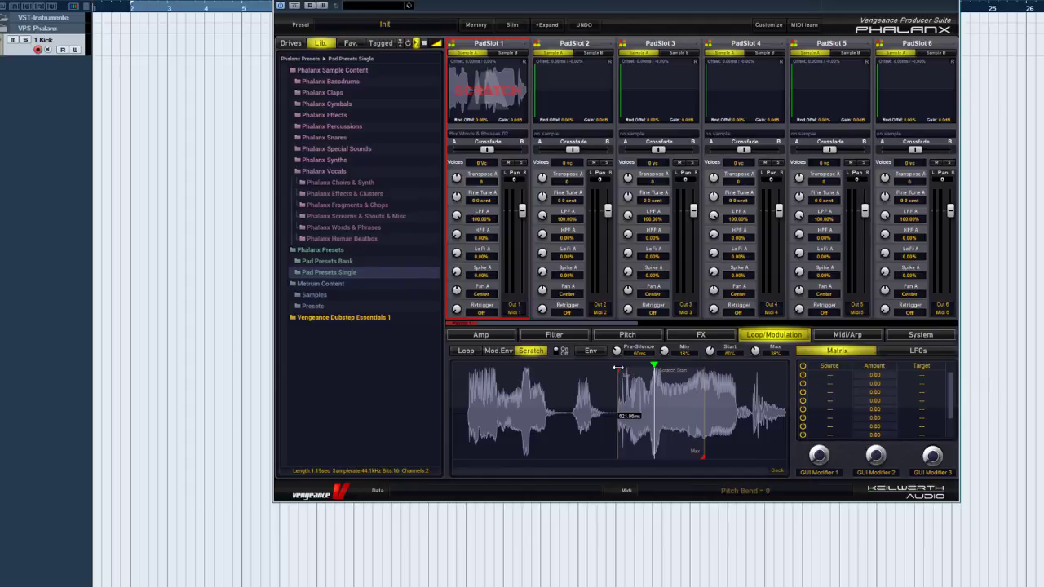
left_click_drag(703, 459, 677, 456)
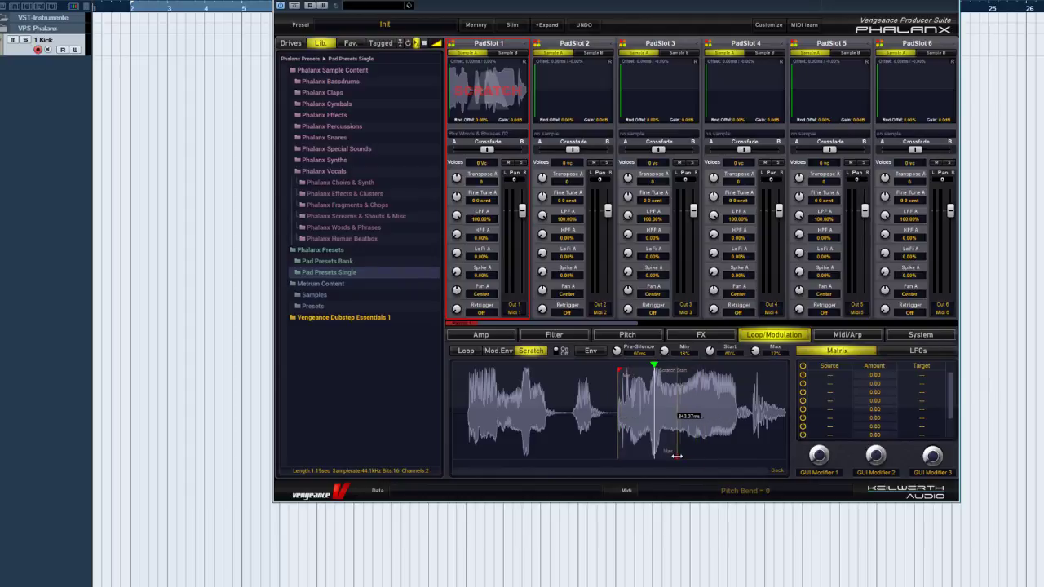
left_click_drag(654, 364, 649, 372)
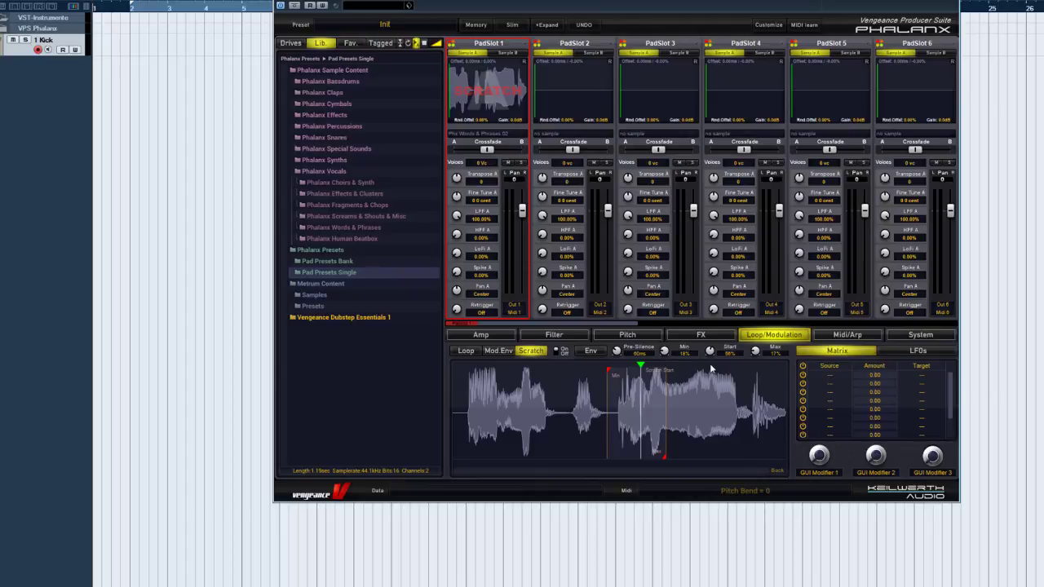
left_click(832, 335)
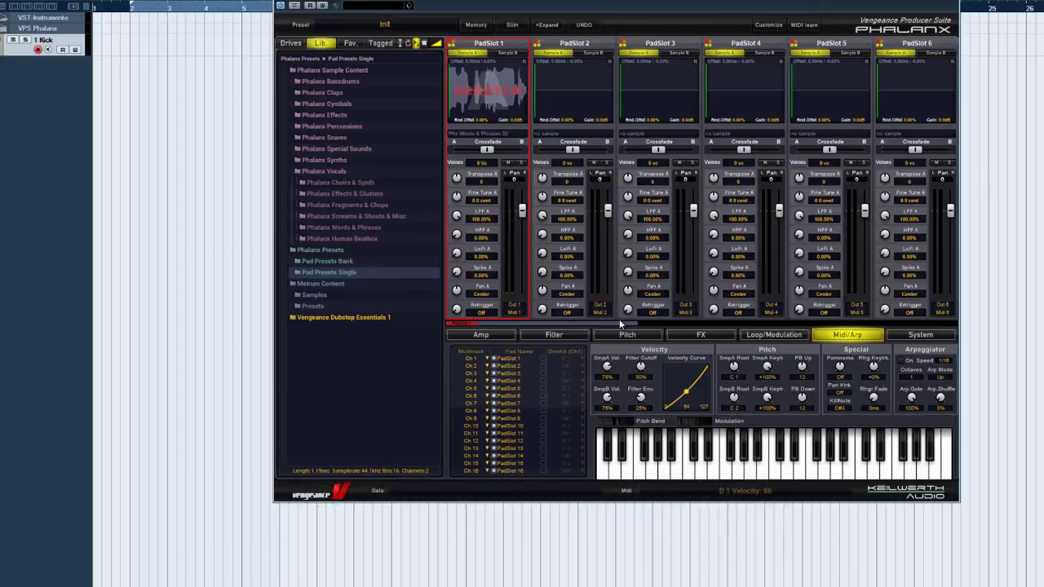
On the Loop/Modulation tab, set scratch Max to 30% and enable a flat scratch envelope.
left_click(774, 335)
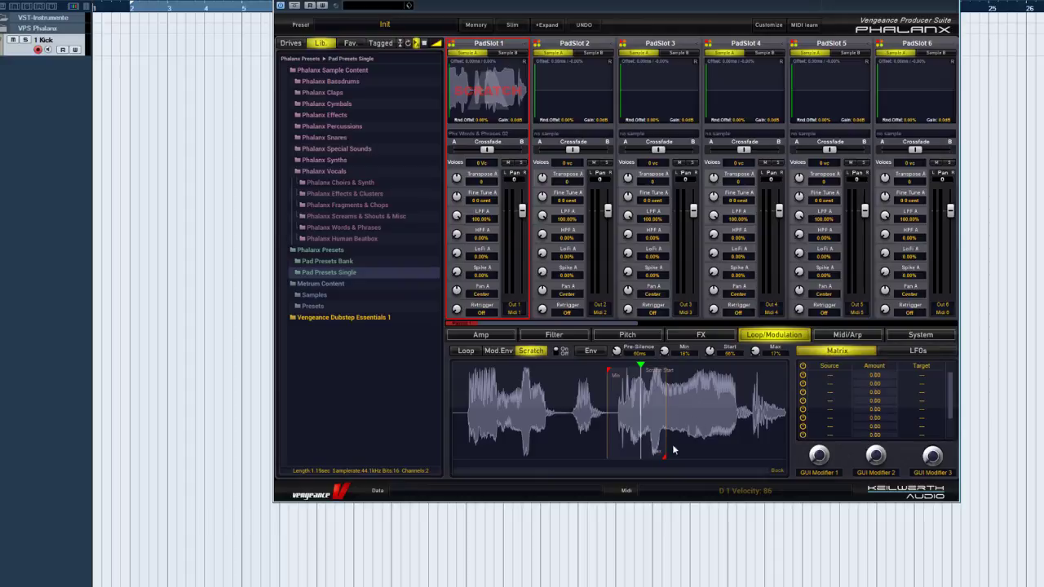
left_click_drag(666, 457, 683, 456)
left_click(590, 350)
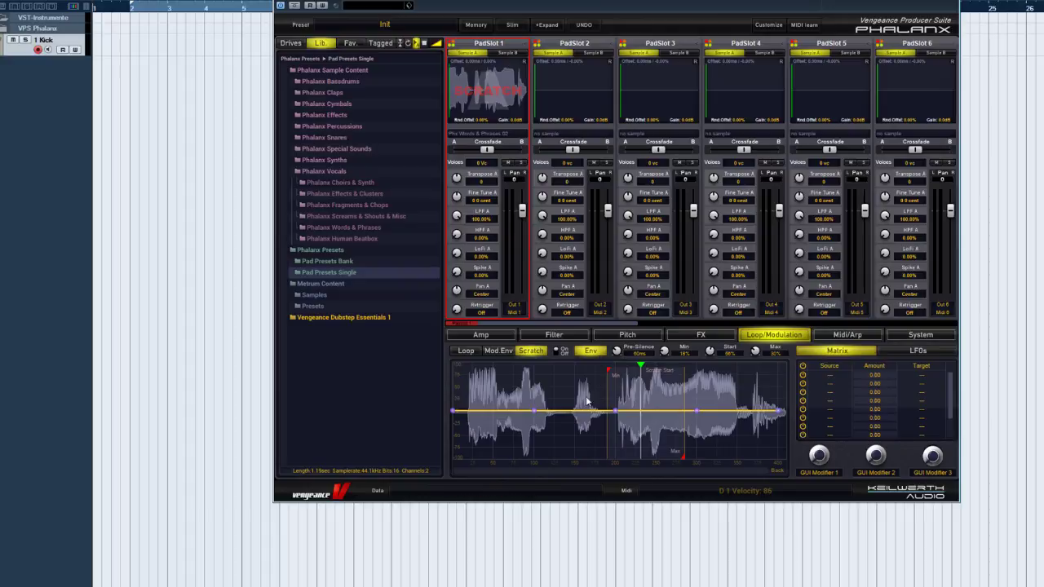
Zigzag the scratch envelope with raised peaks and deep dips, and move scratch Start to 67%.
mouse_move(613, 401)
left_click_drag(613, 401, 613, 376)
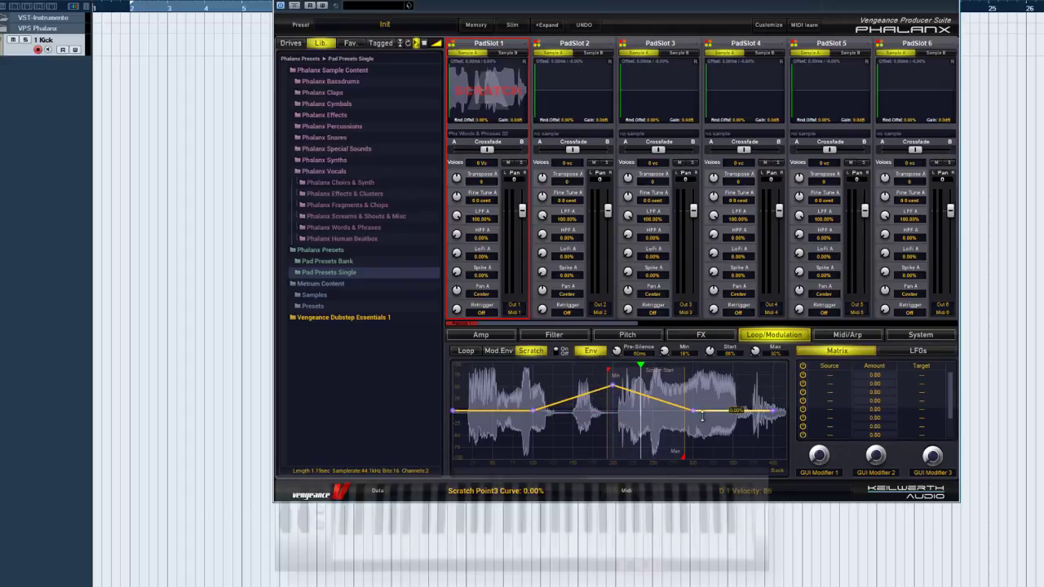
mouse_move(699, 414)
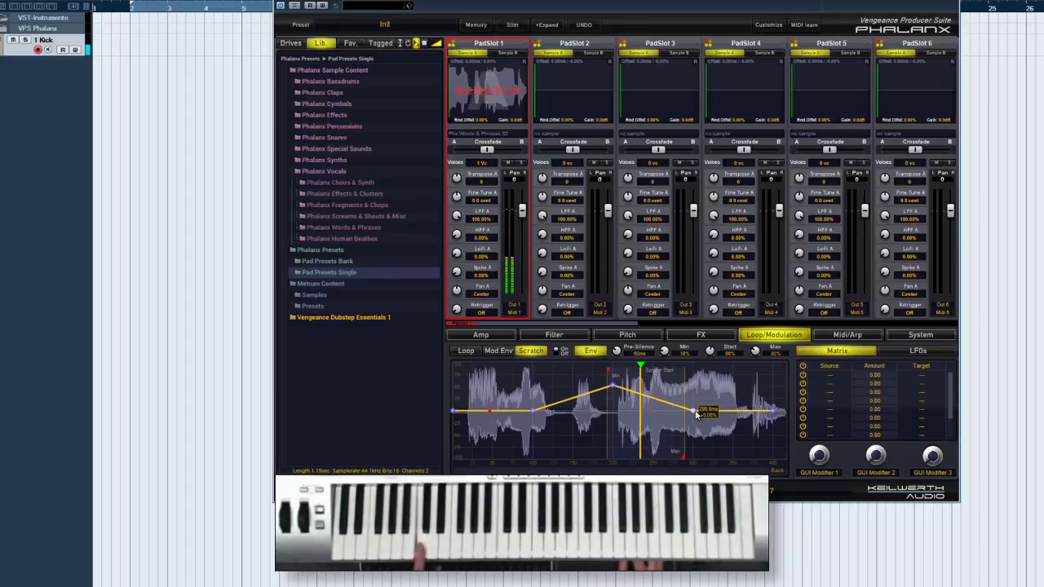
left_click_drag(696, 412, 706, 448)
left_click_drag(522, 411, 515, 432)
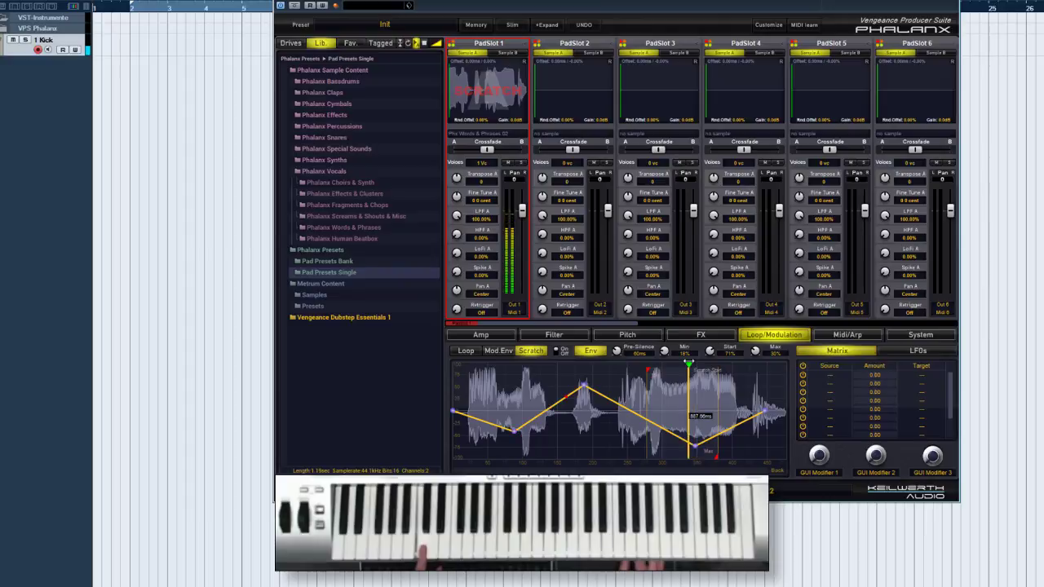
mouse_move(584, 386)
left_click_drag(584, 386, 715, 459)
left_click_drag(689, 367, 644, 368)
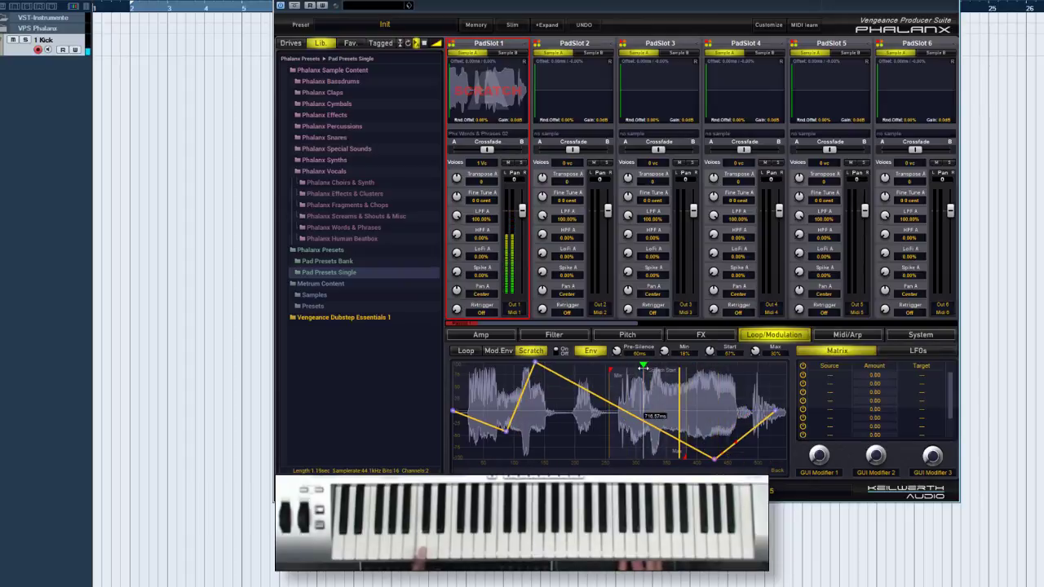